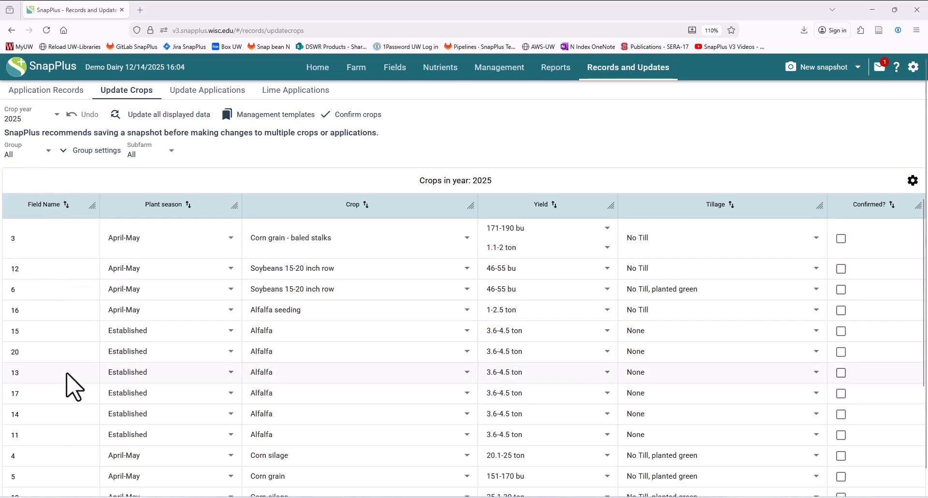
Add a Crop filter to the 2025 crop table showing only Corn grain and Corn grain - baled stalks
{"action": "scroll", "coordinate": [75, 392], "scroll_direction": "down", "scroll_amount": 3}
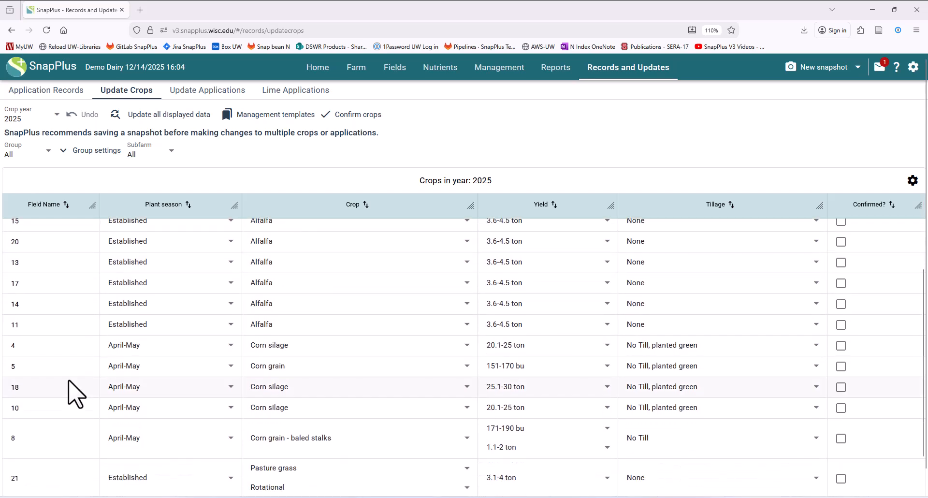
{"action": "scroll", "coordinate": [77, 395], "scroll_direction": "up", "scroll_amount": 3}
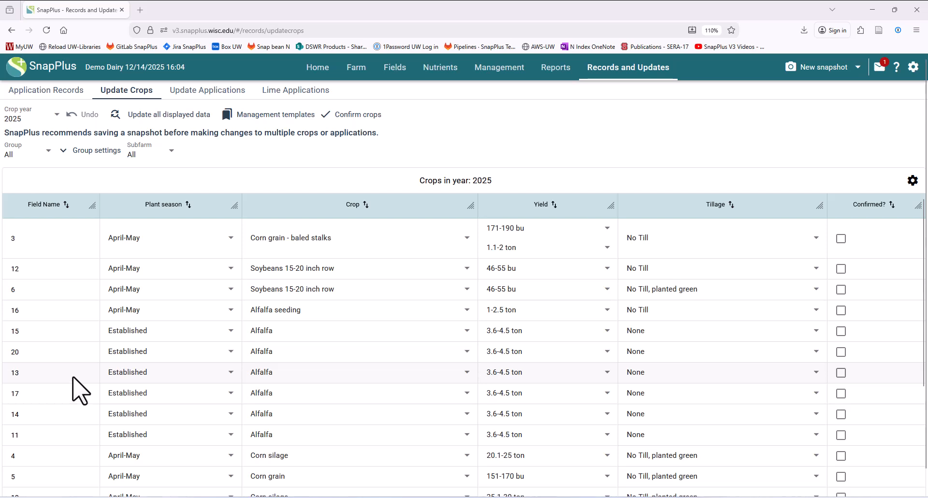
{"action": "scroll", "coordinate": [74, 378], "scroll_direction": "down", "scroll_amount": 5}
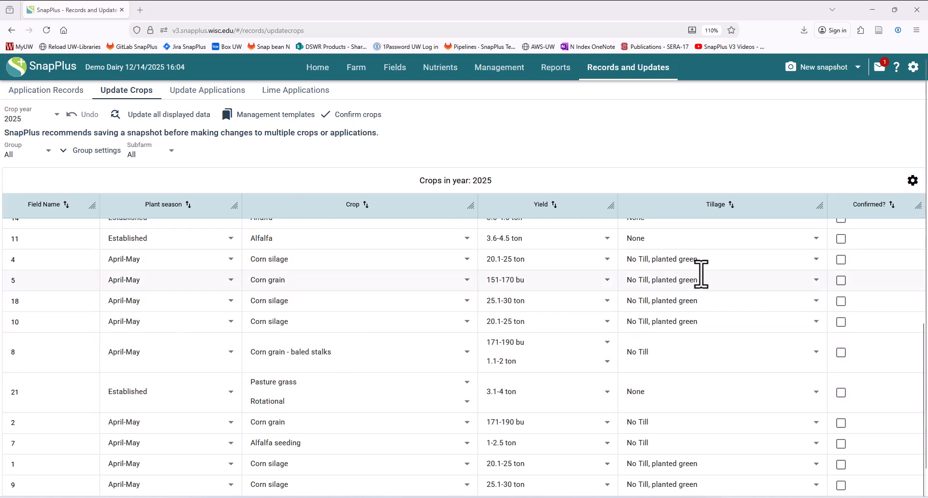
{"action": "scroll", "coordinate": [312, 345], "scroll_direction": "up", "scroll_amount": 5}
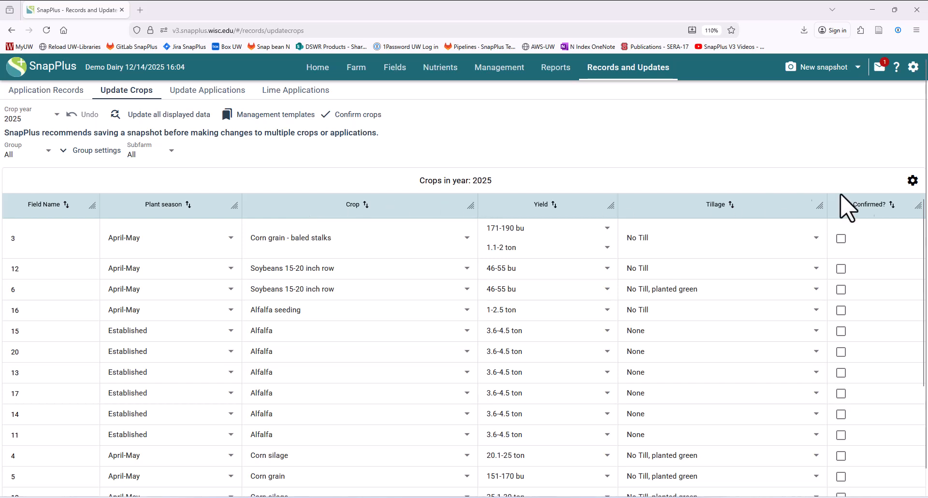
{"action": "left_click", "coordinate": [912, 181]}
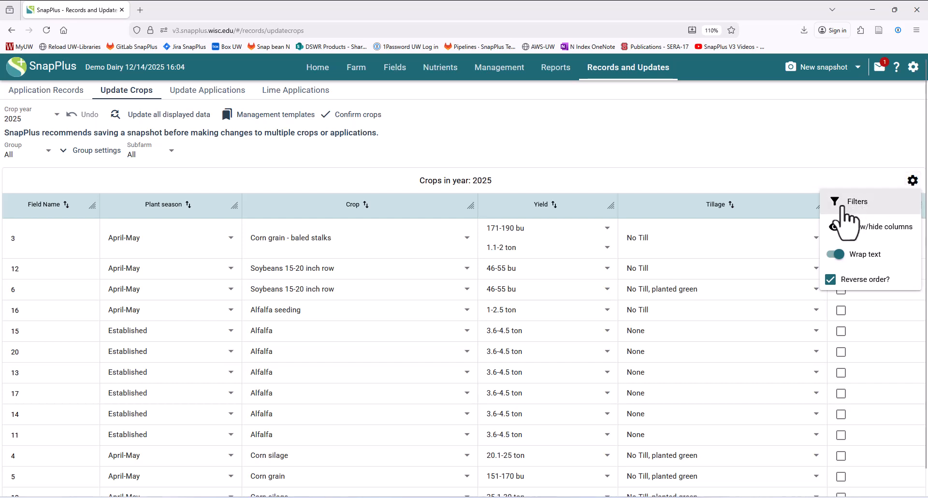
{"action": "left_click", "coordinate": [842, 207]}
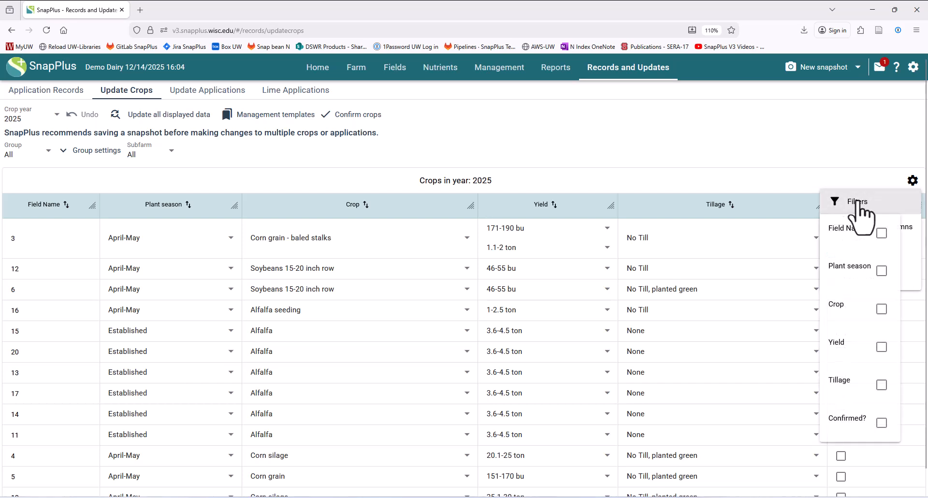
{"action": "left_click", "coordinate": [881, 308]}
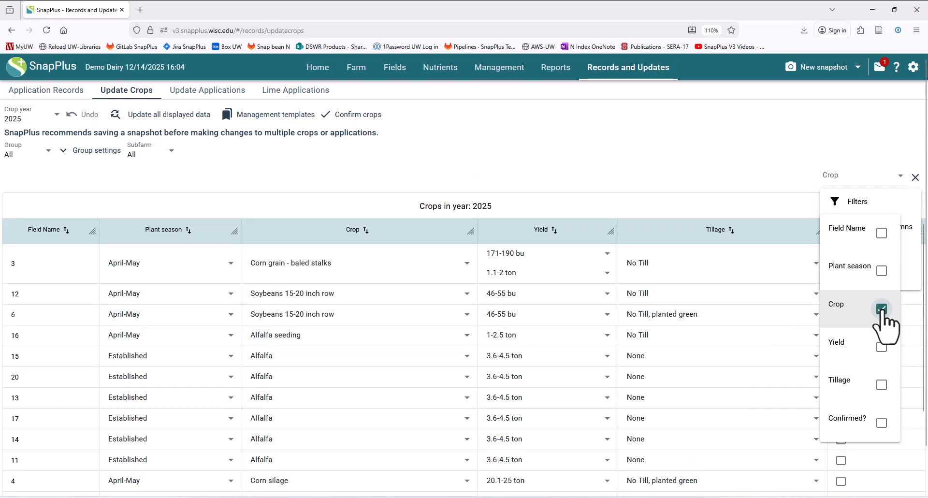
{"action": "left_click", "coordinate": [758, 160]}
{"action": "left_click", "coordinate": [849, 177]}
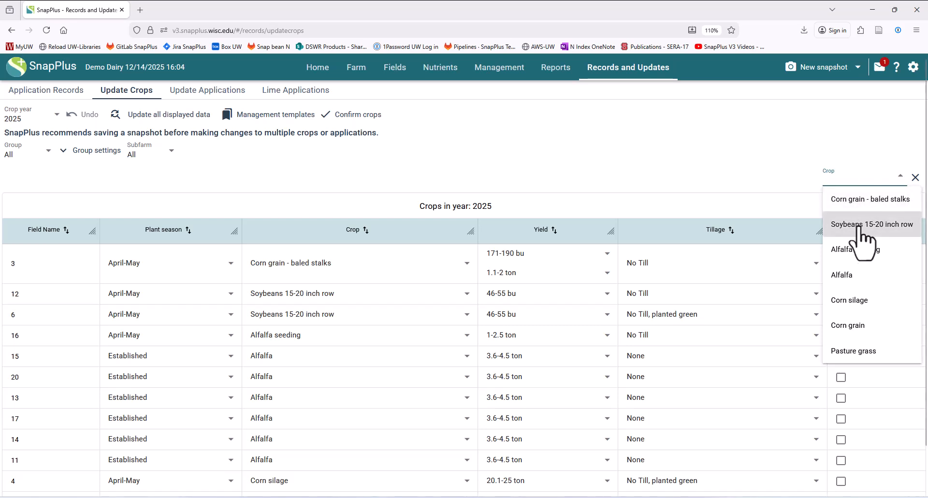
{"action": "left_click", "coordinate": [853, 329]}
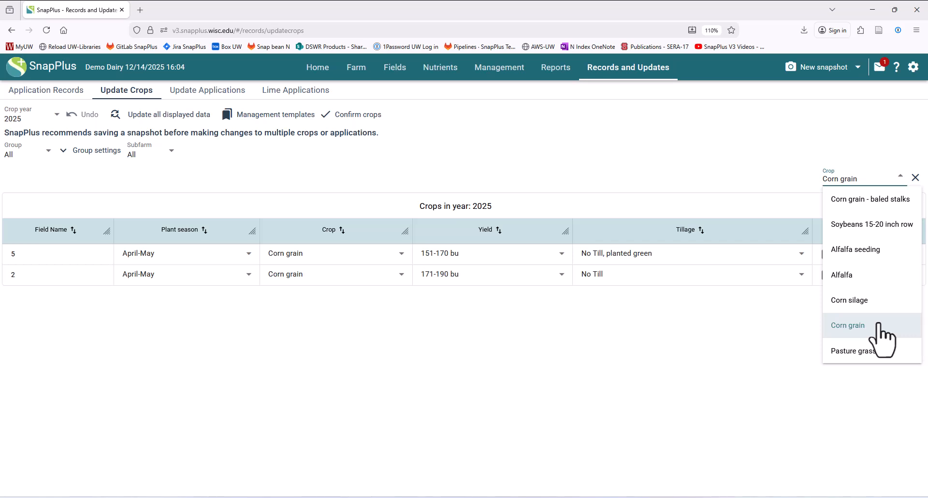
{"action": "left_click", "coordinate": [859, 200]}
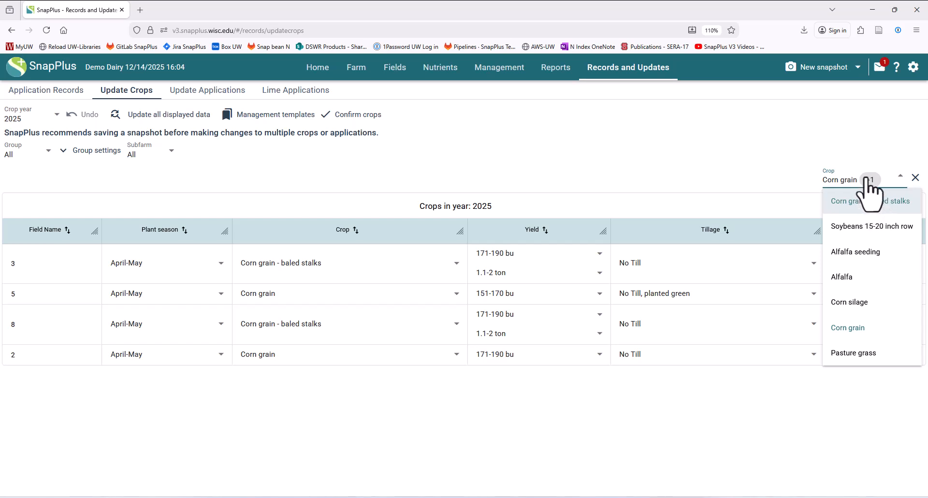
{"action": "left_click", "coordinate": [580, 129]}
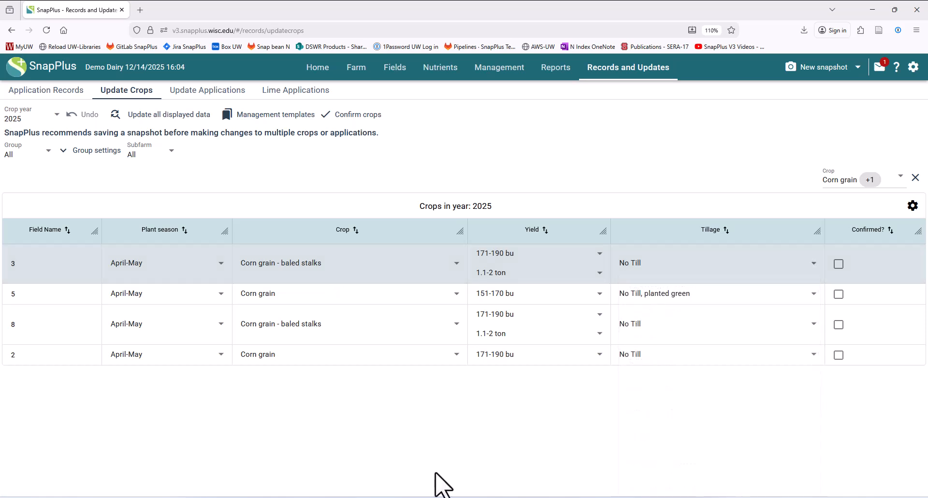
Set field 3's tillage to Spring Chisel, disked, then remove the Crop filter
{"action": "left_click", "coordinate": [651, 265]}
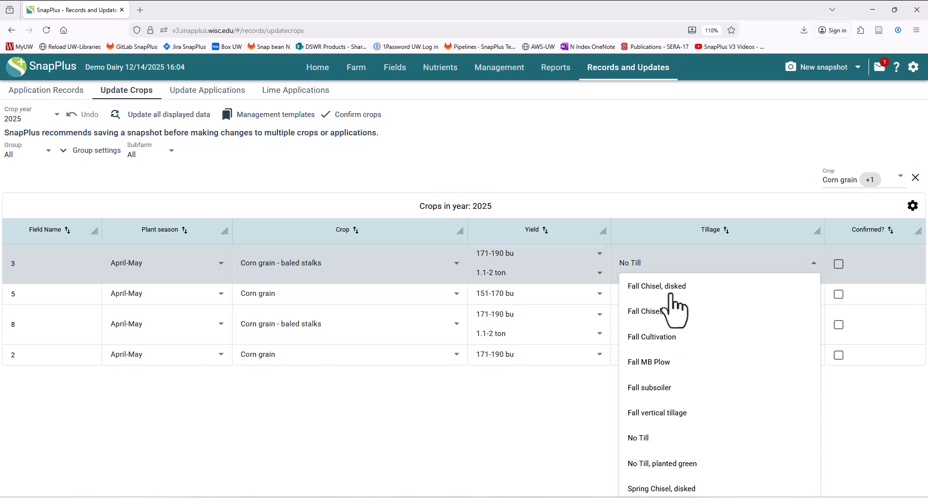
{"action": "left_click", "coordinate": [679, 487]}
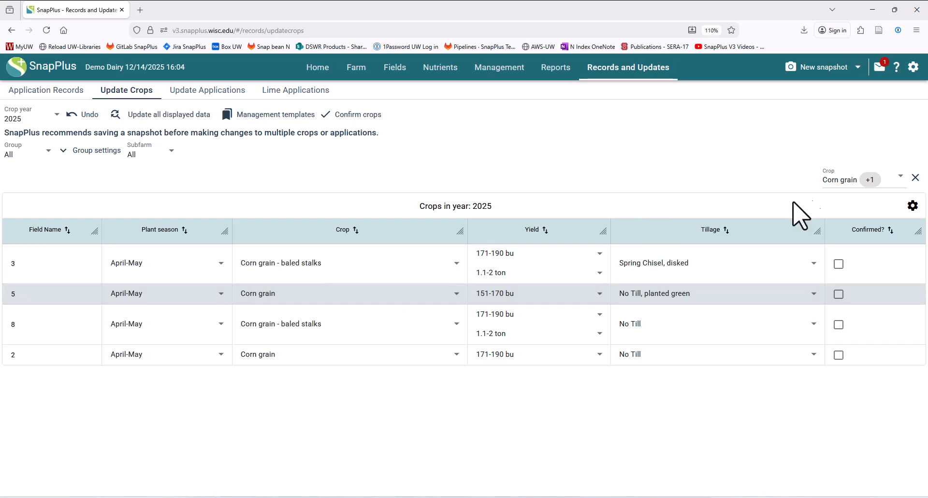
{"action": "left_click", "coordinate": [915, 177]}
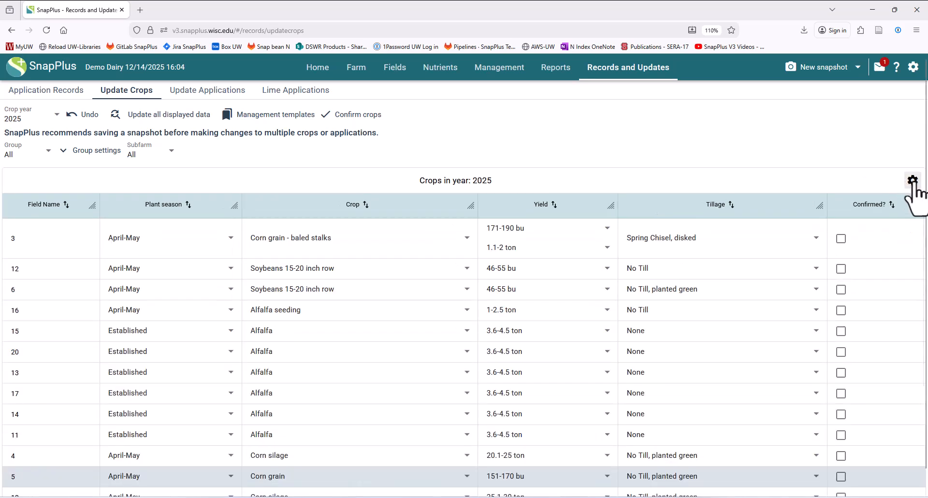
Filter the 2025 crop table by Crop to show only Alfalfa fields
{"action": "left_click", "coordinate": [913, 183]}
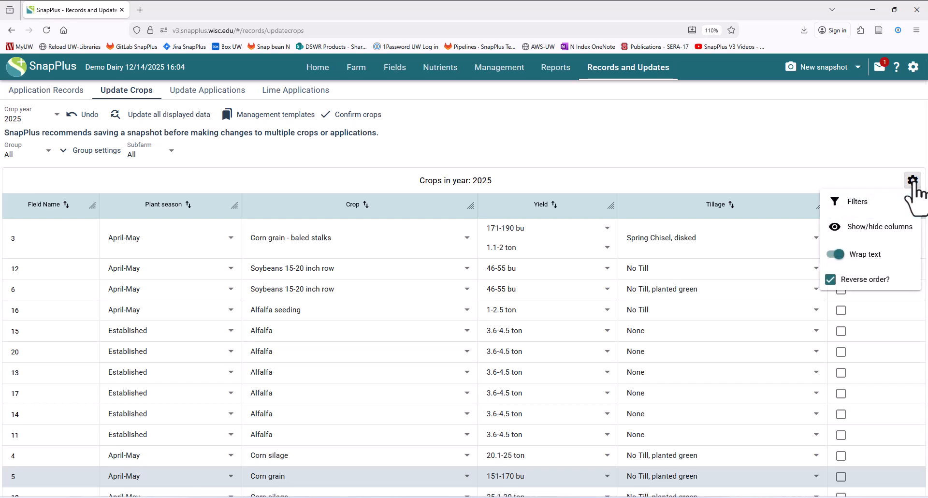
{"action": "left_click", "coordinate": [860, 206]}
{"action": "left_click", "coordinate": [880, 307]}
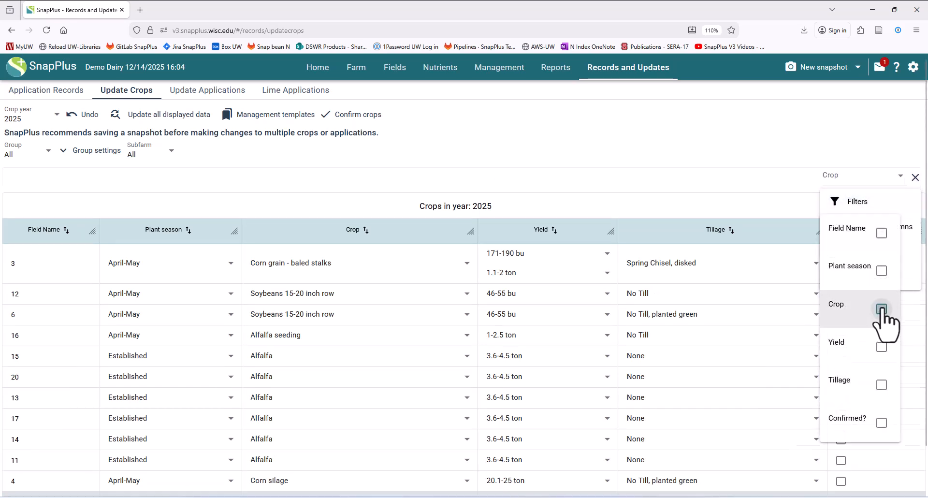
{"action": "left_click", "coordinate": [878, 180]}
{"action": "left_click", "coordinate": [876, 186]}
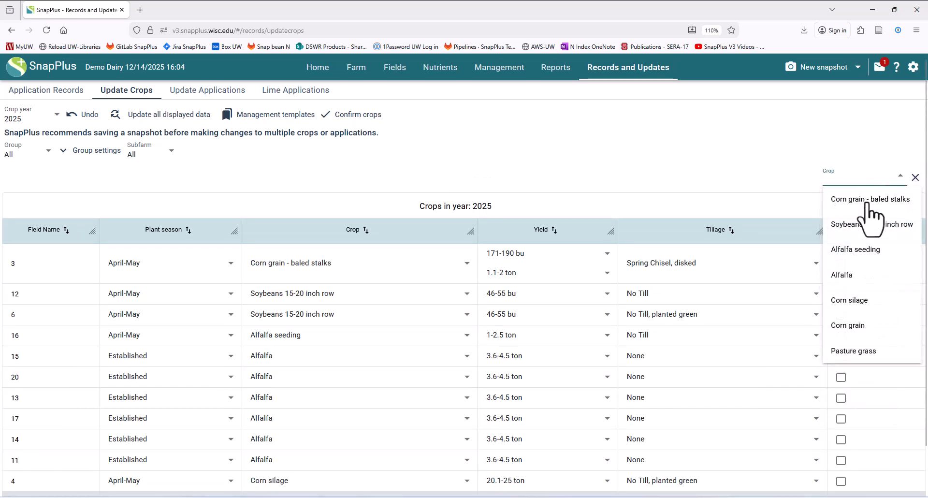
{"action": "left_click", "coordinate": [852, 276]}
{"action": "left_click", "coordinate": [284, 465]}
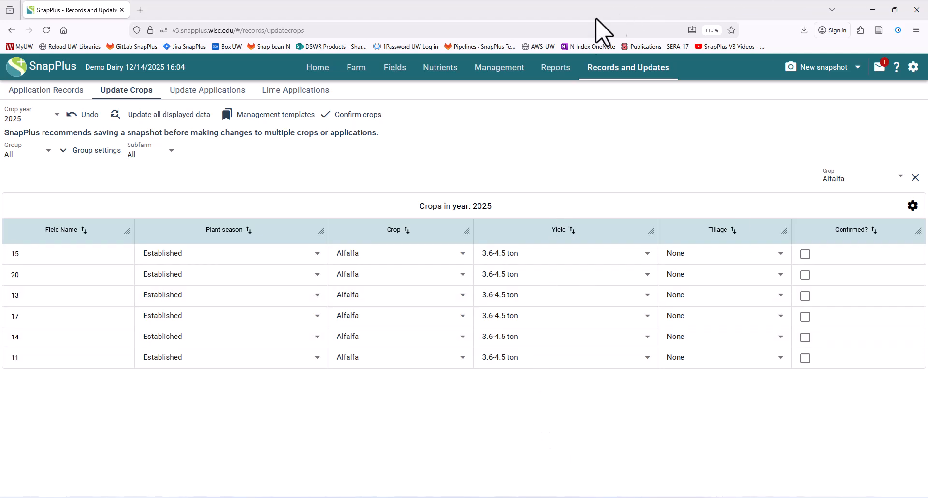
Bulk-update the Yield of all displayed Alfalfa fields to 4.6-5.5 ton
{"action": "left_click", "coordinate": [175, 119]}
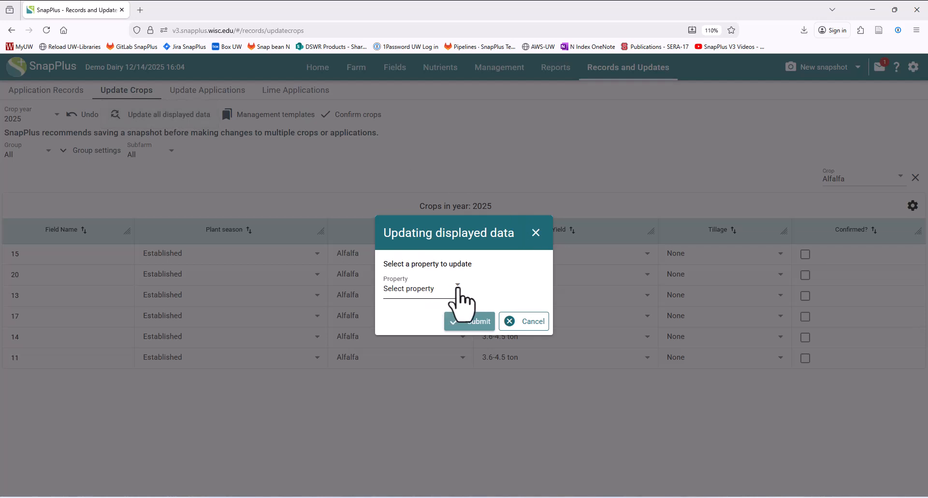
{"action": "left_click", "coordinate": [457, 286]}
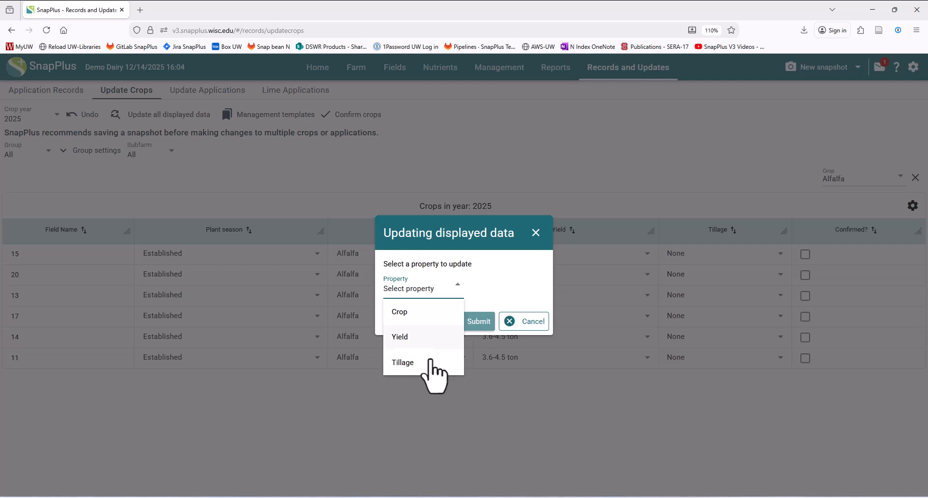
{"action": "left_click", "coordinate": [413, 336]}
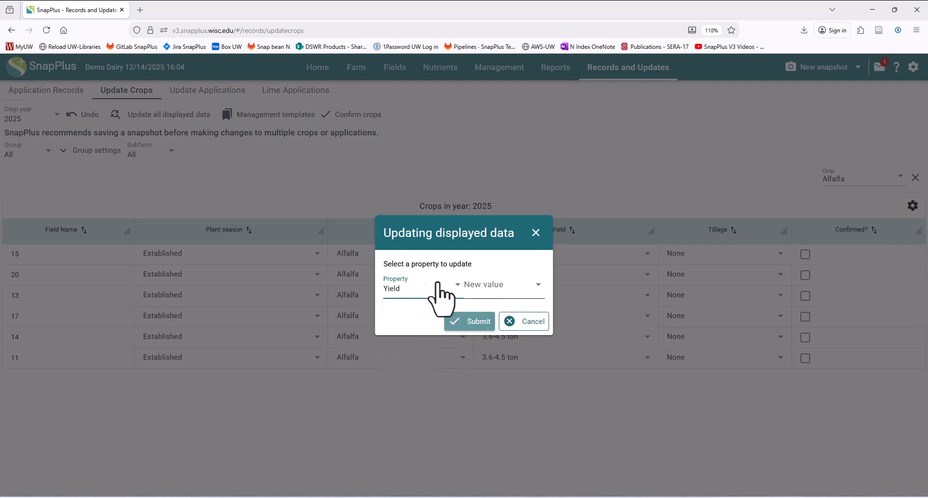
{"action": "left_click", "coordinate": [535, 284]}
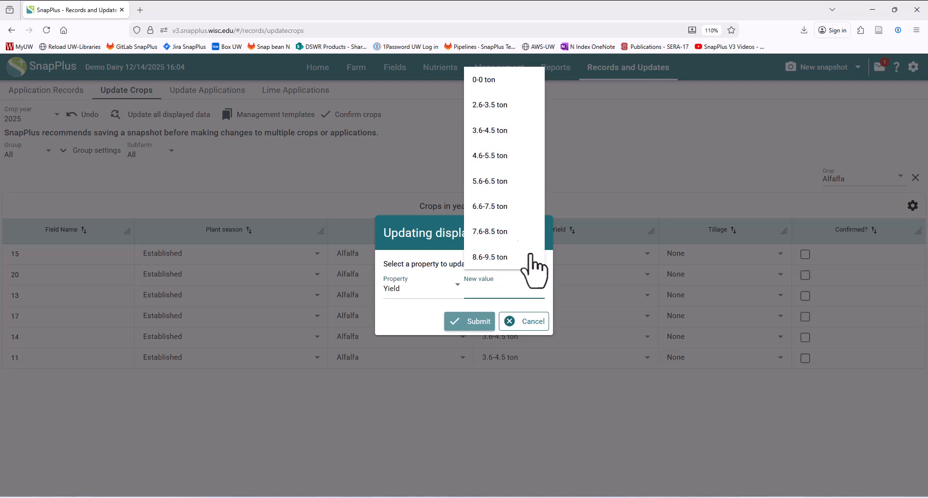
{"action": "left_click", "coordinate": [499, 155]}
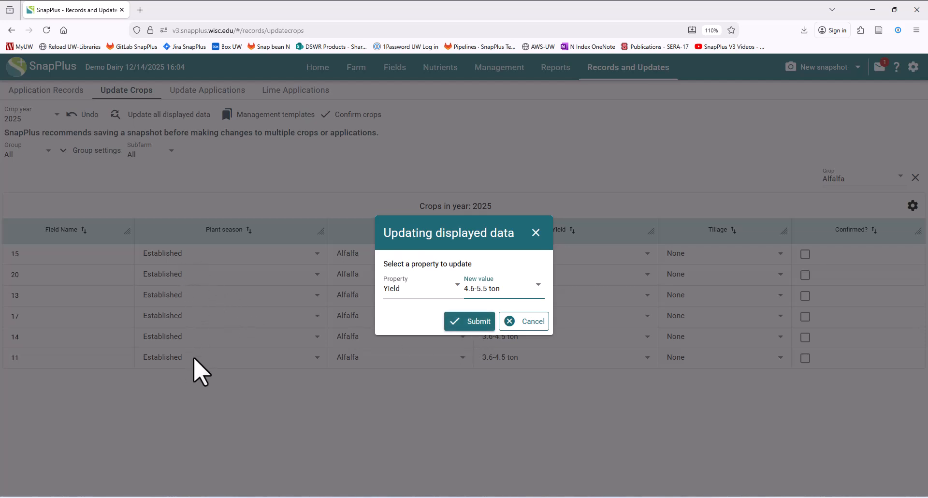
{"action": "left_click", "coordinate": [471, 323]}
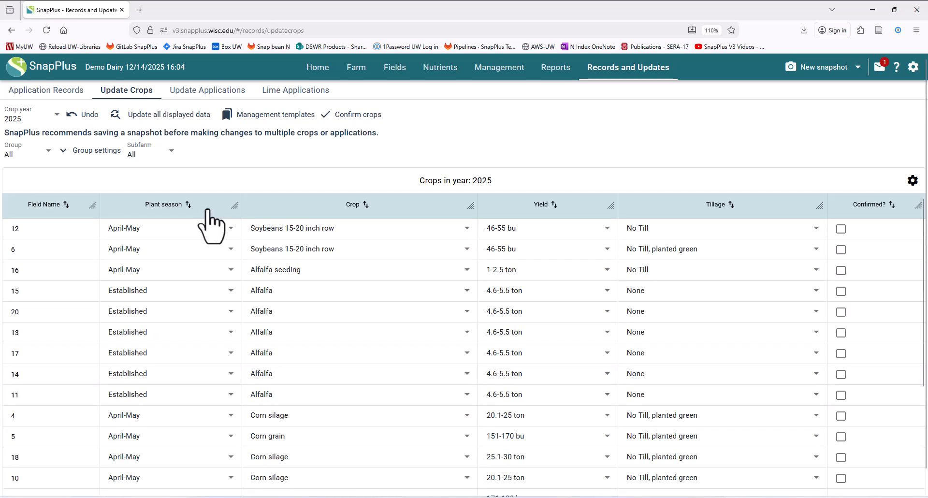
Sort the crops table by Plant season
{"action": "left_click", "coordinate": [176, 205]}
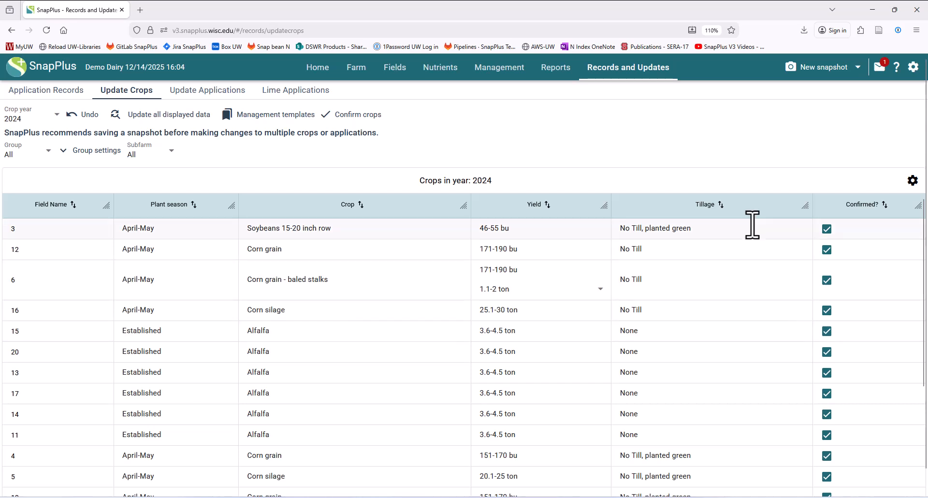
Open the 2024 applications and change field 12's Dairy Liquid rate from 12,000 to 11,000 gal/acre
{"action": "left_click", "coordinate": [203, 95]}
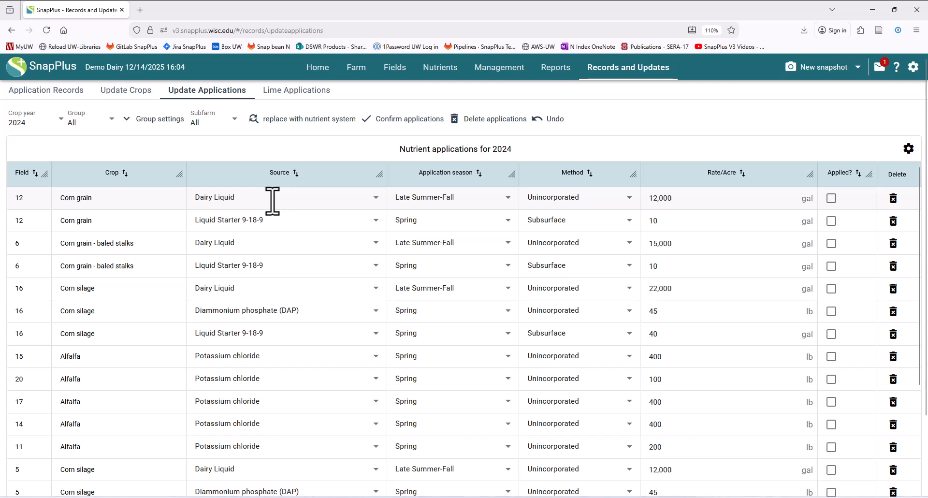
{"action": "left_click", "coordinate": [273, 222]}
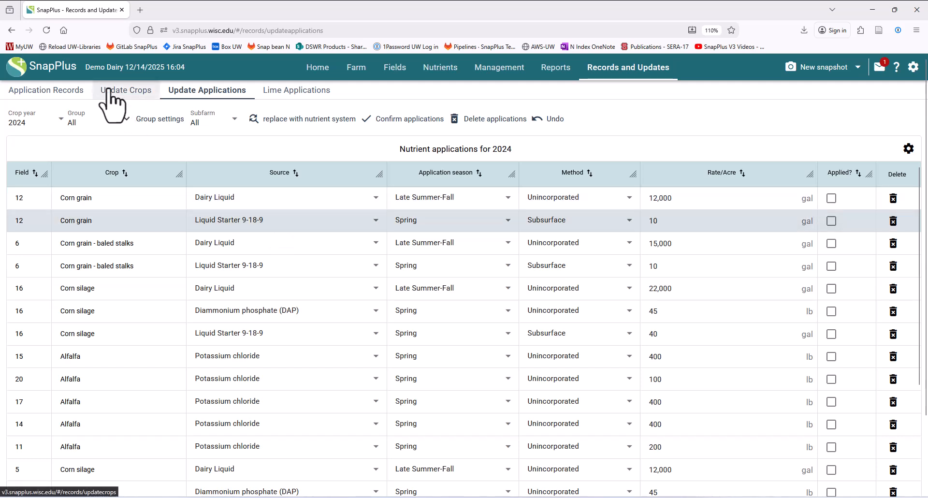
{"action": "left_click", "coordinate": [119, 202]}
{"action": "left_click_drag", "start_coordinate": [679, 199], "coordinate": [644, 201]}
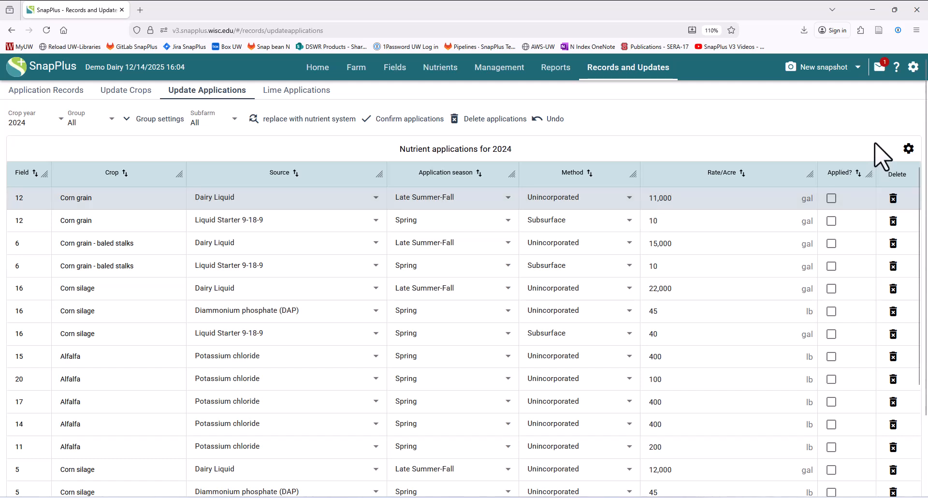
Add a Source filter to the 2024 applications table set to Potassium chloride
{"action": "left_click", "coordinate": [908, 150]}
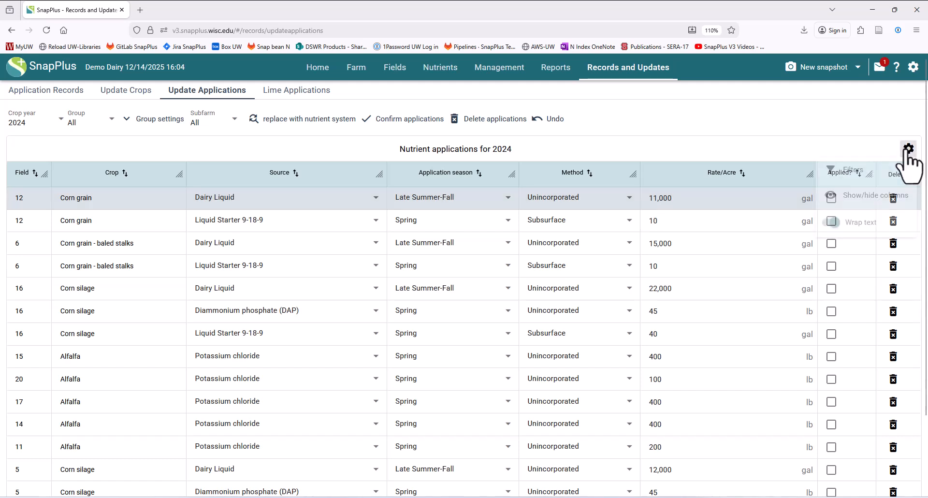
{"action": "left_click", "coordinate": [854, 171]}
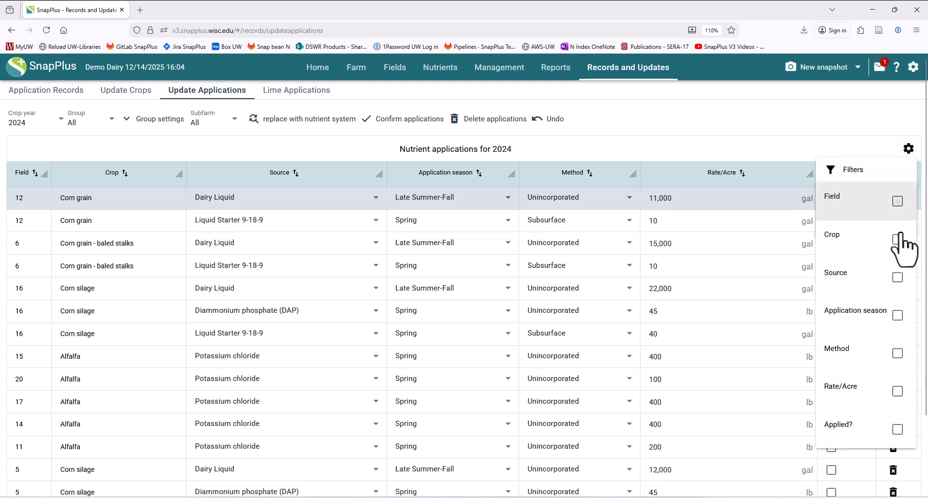
{"action": "left_click", "coordinate": [897, 276]}
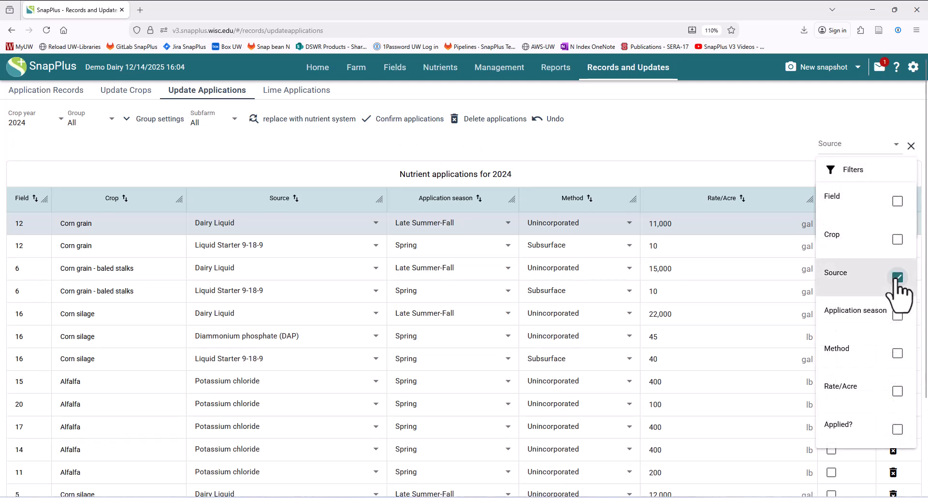
{"action": "left_click", "coordinate": [847, 146]}
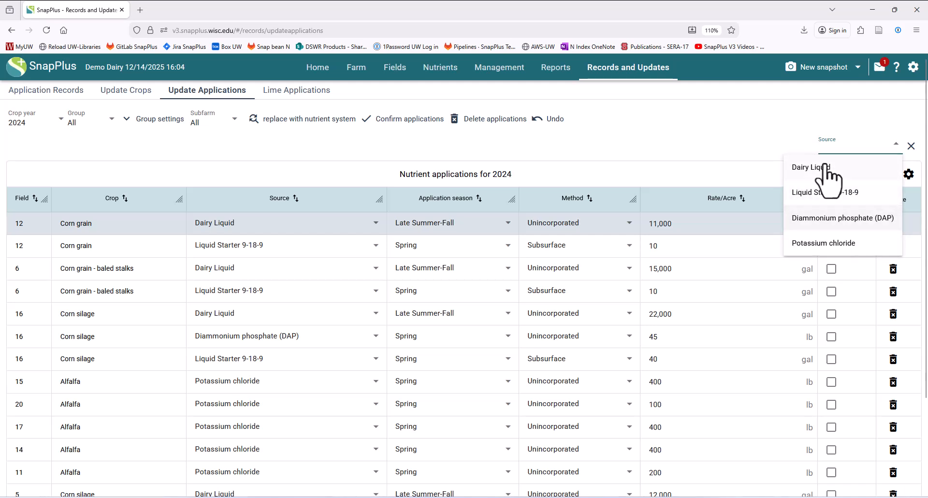
{"action": "left_click", "coordinate": [831, 244]}
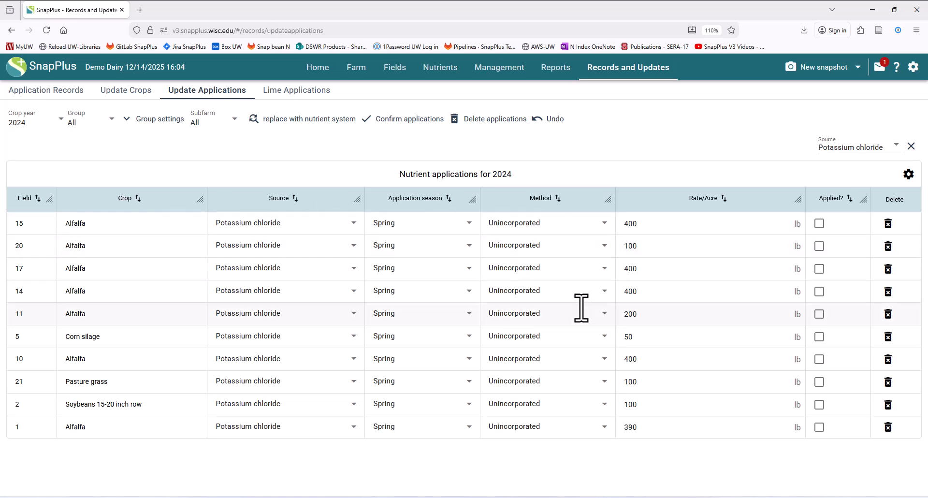
Add a Crop filter searching 'Alfalfa', leaving seven Potassium chloride applications on fields 15, 20, 17, 14, 11, 10, 1
{"action": "left_click", "coordinate": [908, 175]}
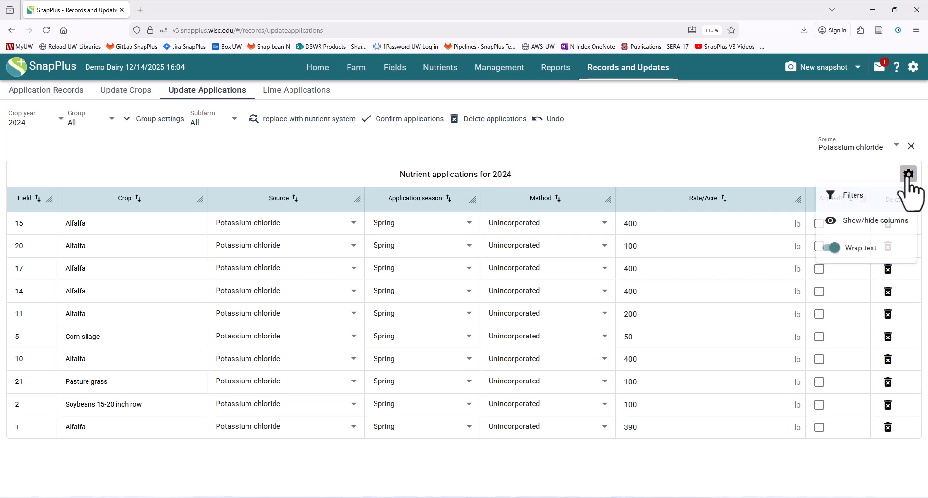
{"action": "left_click", "coordinate": [848, 198]}
{"action": "left_click", "coordinate": [896, 267]}
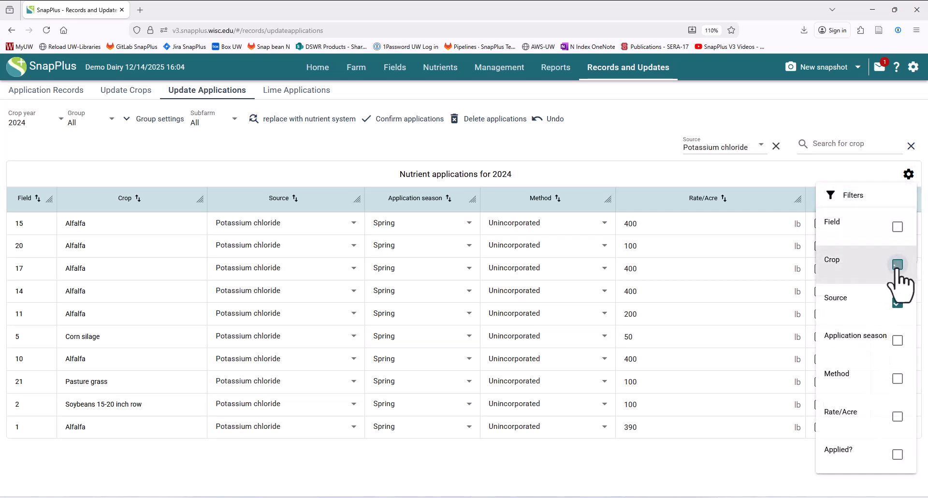
{"action": "left_click", "coordinate": [839, 145]}
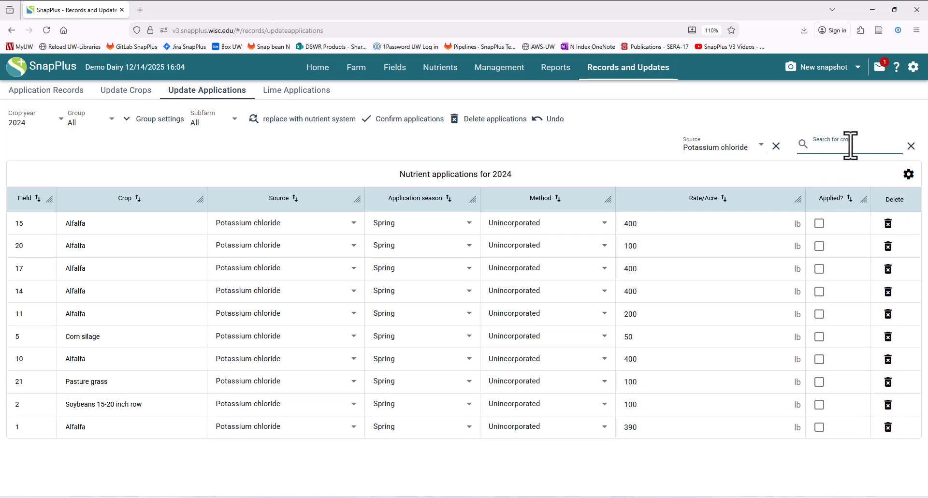
{"action": "type", "text": "Alfalfa"}
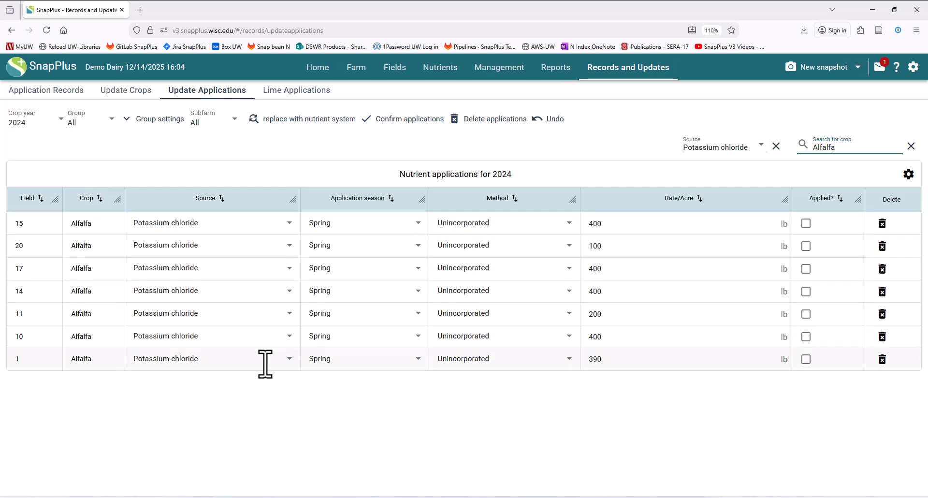
{"action": "left_click", "coordinate": [154, 444]}
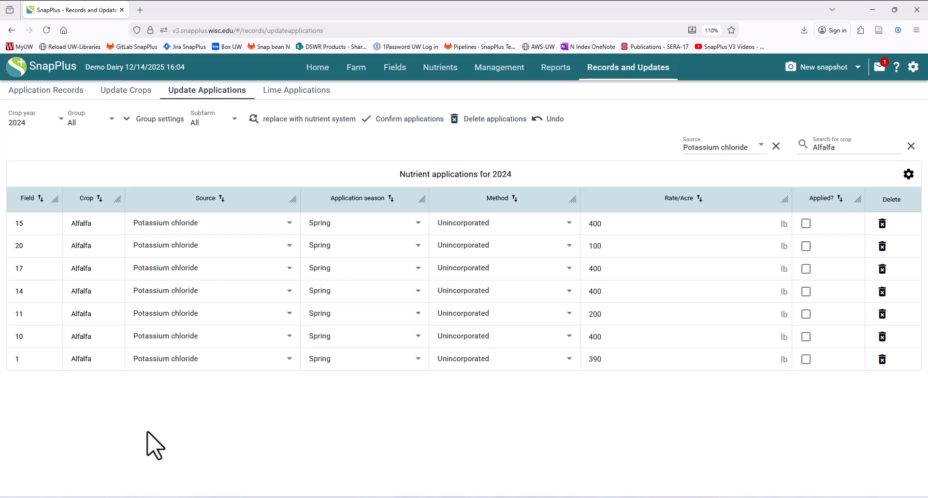
{"action": "left_click", "coordinate": [328, 122]}
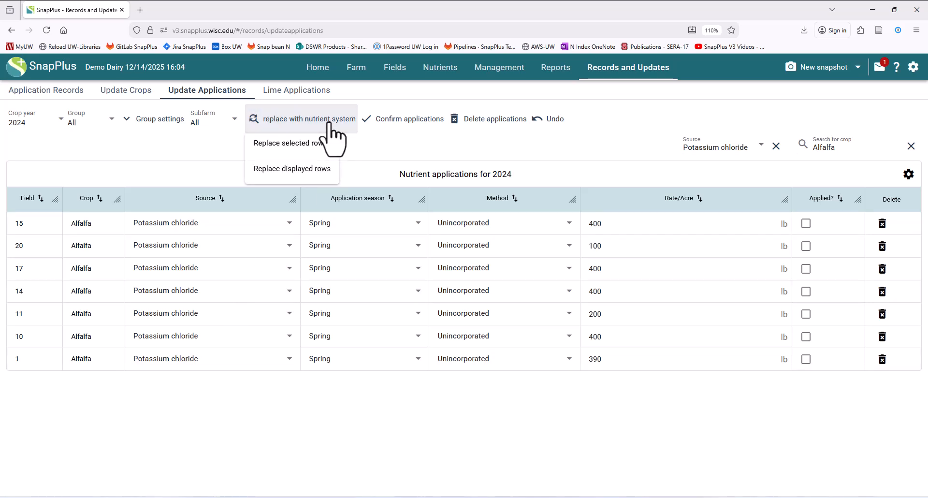
Replace the displayed rows with the nutrient system at 300 lb/acre instead of 400, overwriting existing applications
{"action": "left_click", "coordinate": [295, 169]}
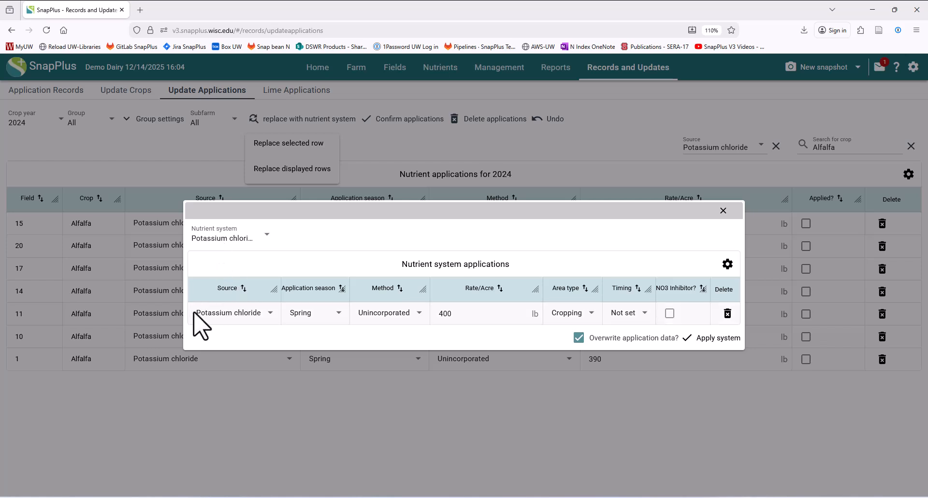
{"action": "left_click", "coordinate": [432, 315]}
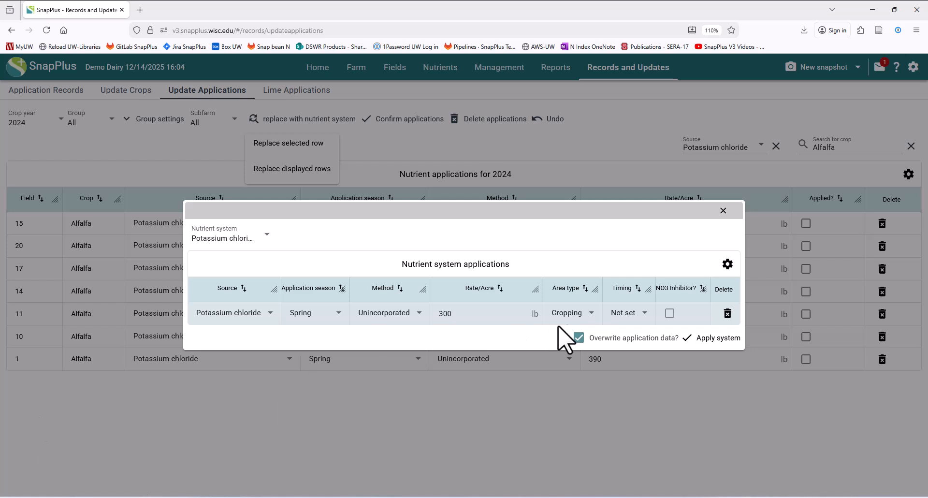
{"action": "left_click", "coordinate": [717, 340]}
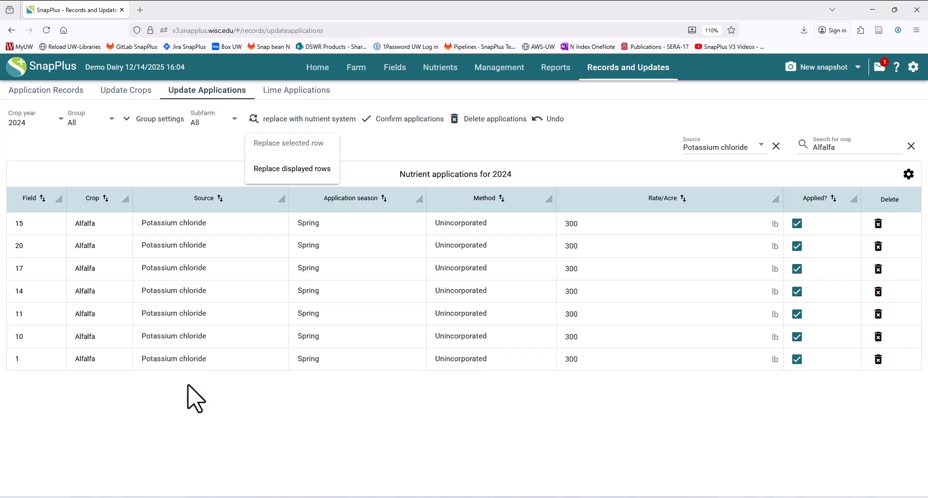
Clear the Source and Alfalfa filters, sort by Source, and confirm all 2024 applications as applied
{"action": "left_click", "coordinate": [775, 146]}
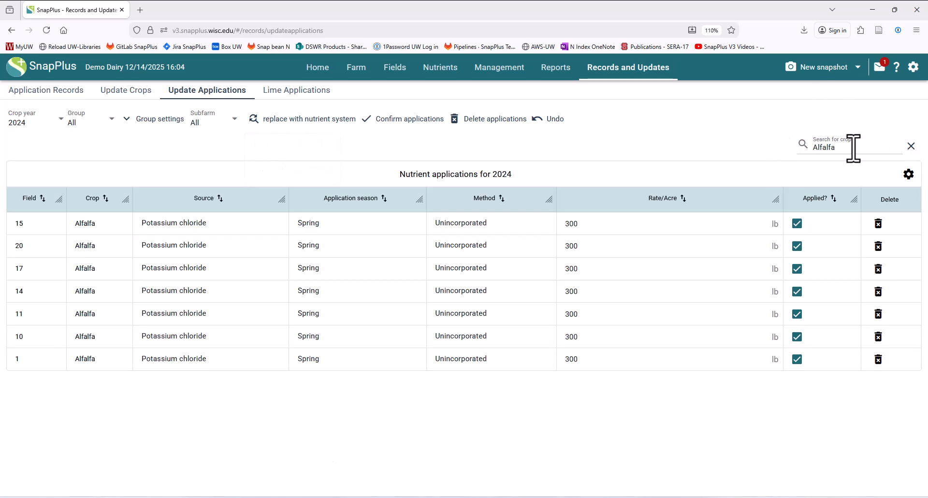
{"action": "left_click", "coordinate": [910, 146]}
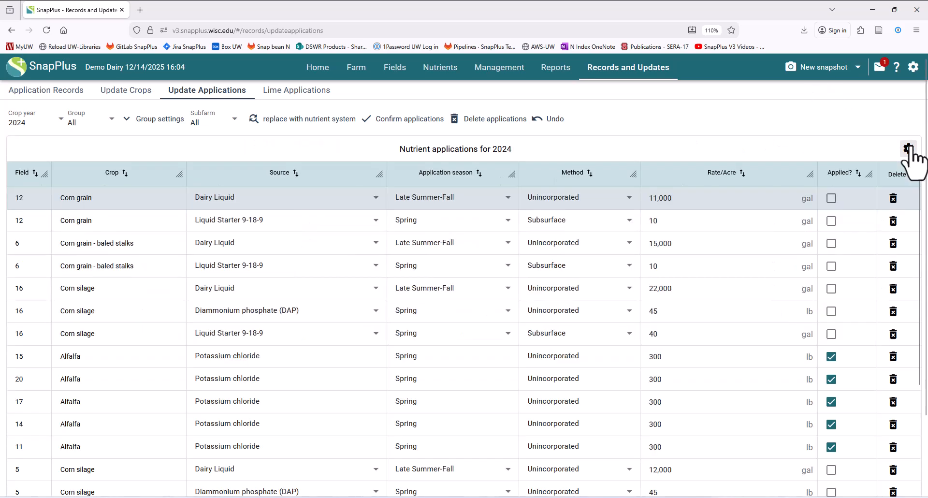
{"action": "left_click", "coordinate": [294, 173]}
{"action": "scroll", "coordinate": [296, 329], "scroll_direction": "down", "scroll_amount": 5}
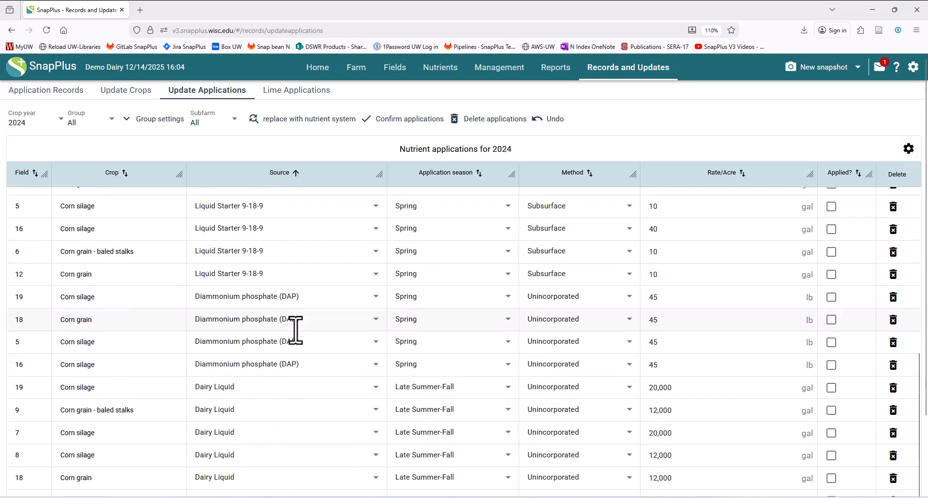
{"action": "scroll", "coordinate": [296, 338], "scroll_direction": "up", "scroll_amount": 5}
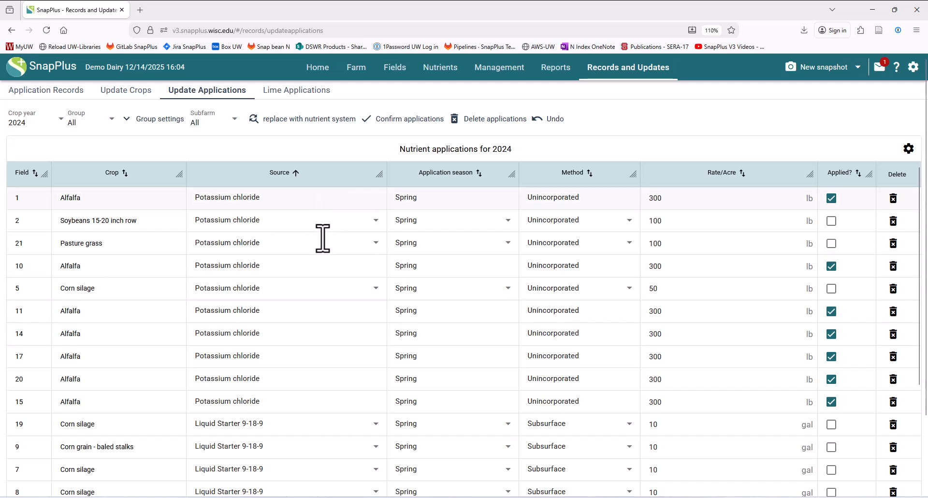
{"action": "left_click", "coordinate": [403, 119]}
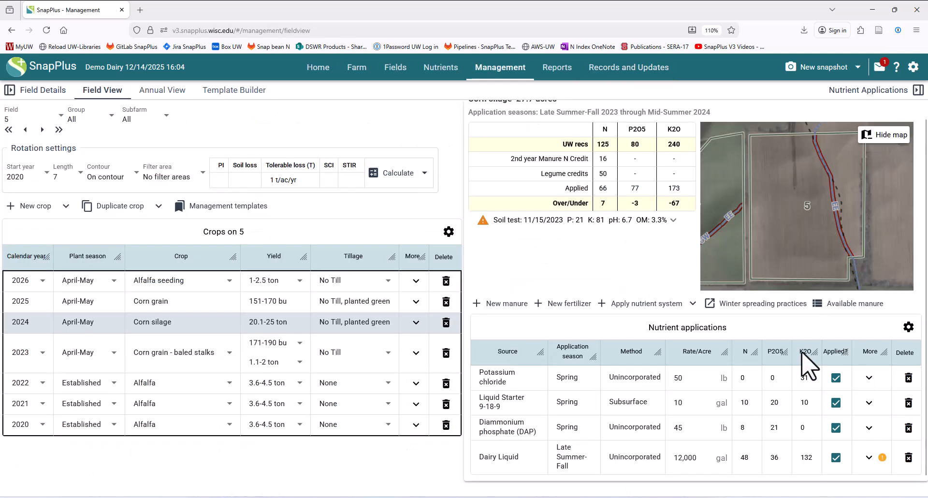
{"action": "left_click", "coordinate": [512, 382]}
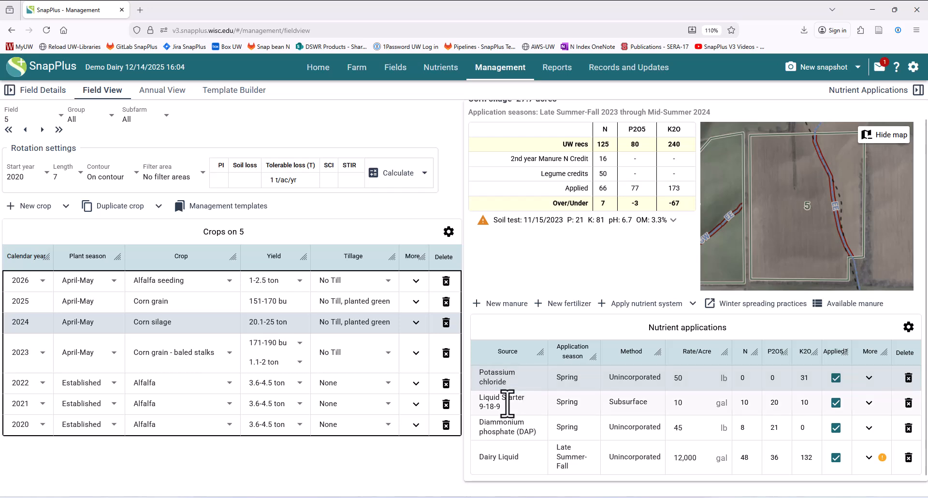
{"action": "left_click", "coordinate": [510, 403]}
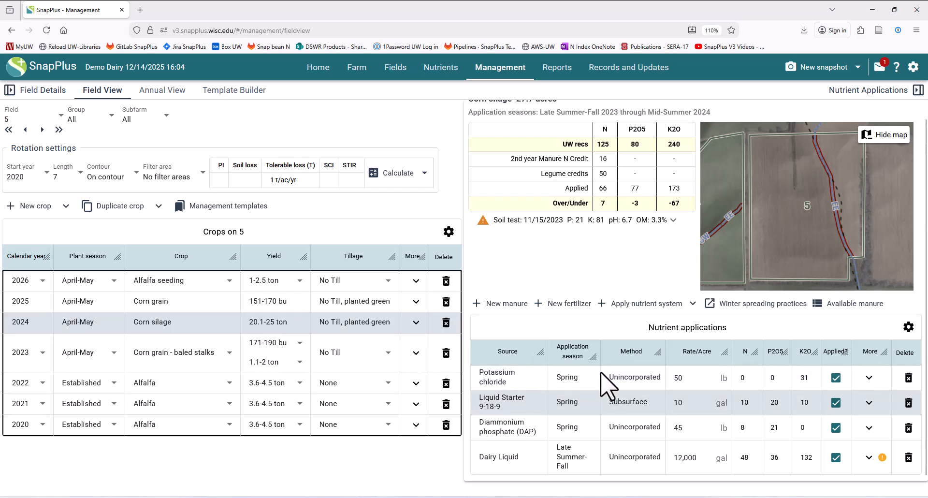
{"action": "left_click", "coordinate": [696, 402]}
{"action": "left_click", "coordinate": [696, 379]}
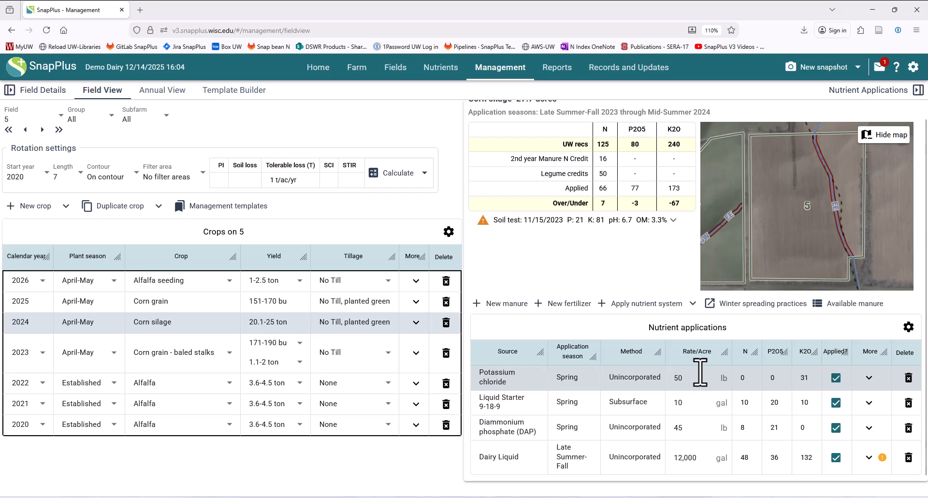
{"action": "double_click", "coordinate": [640, 377]}
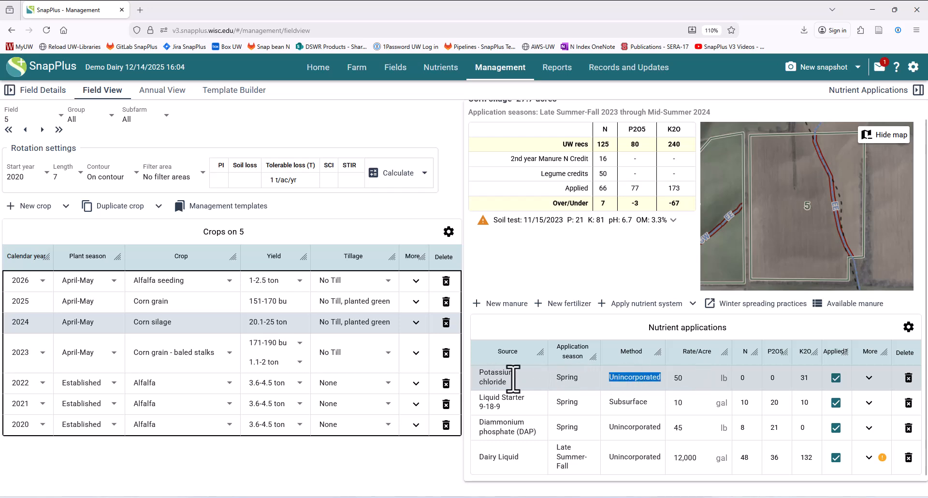
{"action": "double_click", "coordinate": [493, 381]}
{"action": "double_click", "coordinate": [566, 377]}
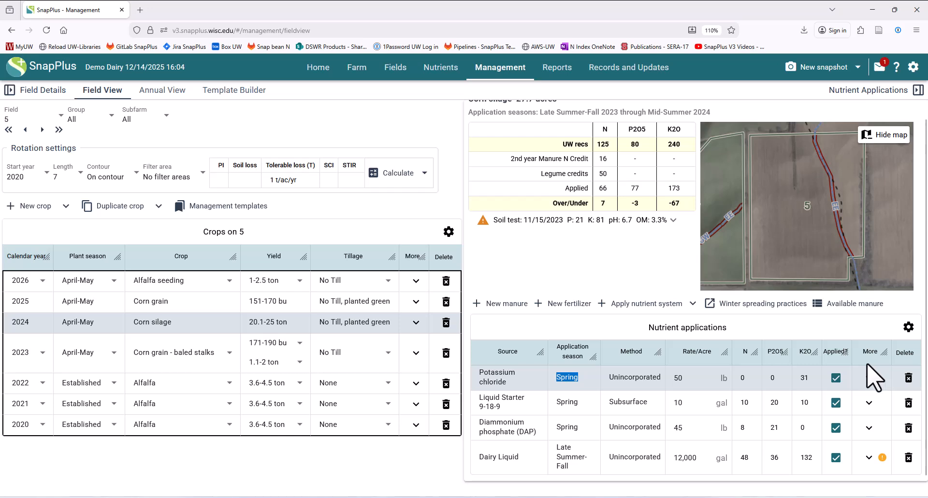
{"action": "left_click", "coordinate": [836, 378]}
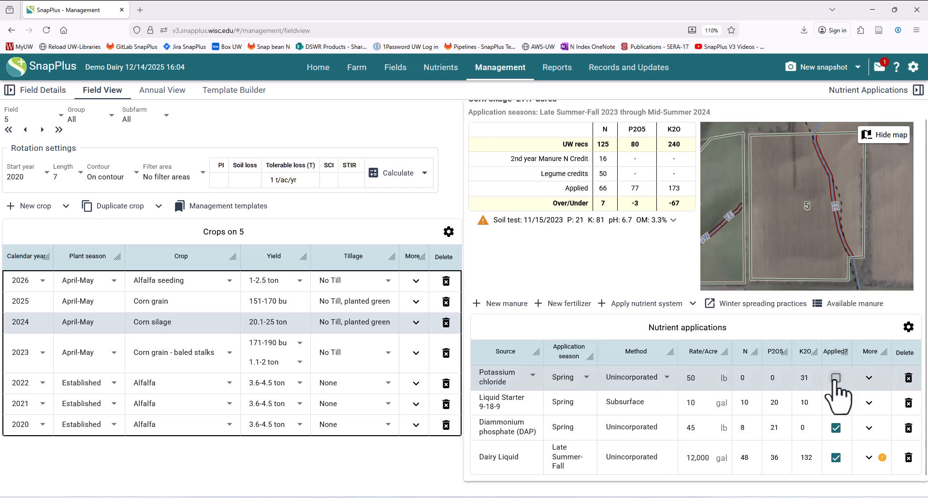
{"action": "left_click", "coordinate": [623, 379]}
{"action": "left_click", "coordinate": [576, 379]}
{"action": "left_click", "coordinate": [835, 377]}
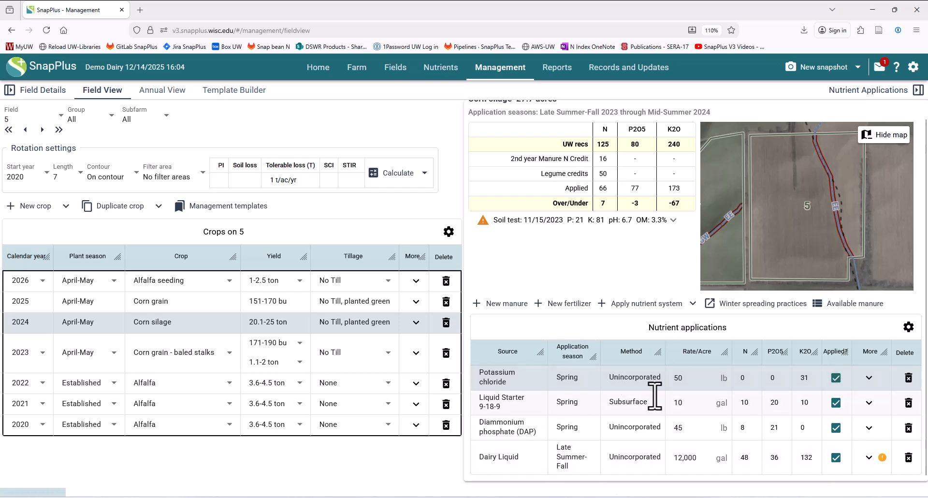